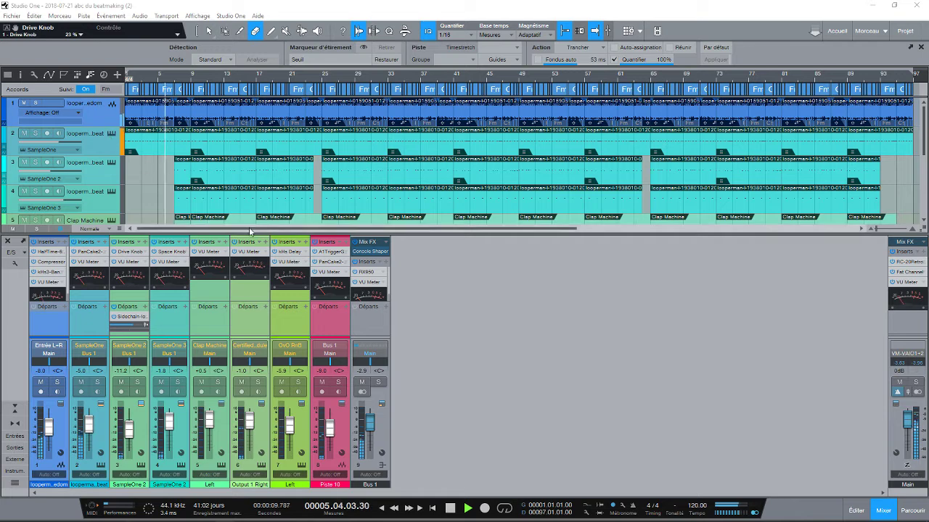
Hide the mixer and review each loaded instrument, from the three SampleOne samplers through Clap Machine and Certified Module to OvO RnB
click(882, 515)
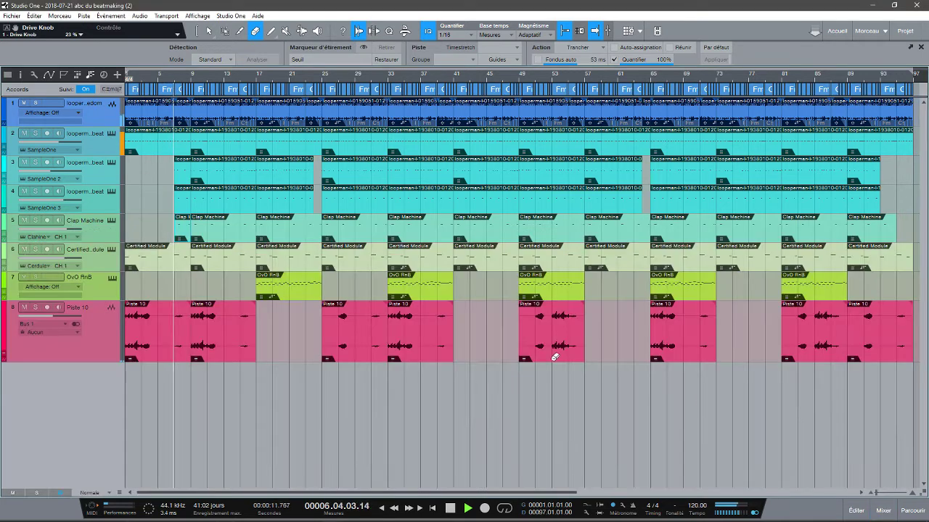
click(110, 132)
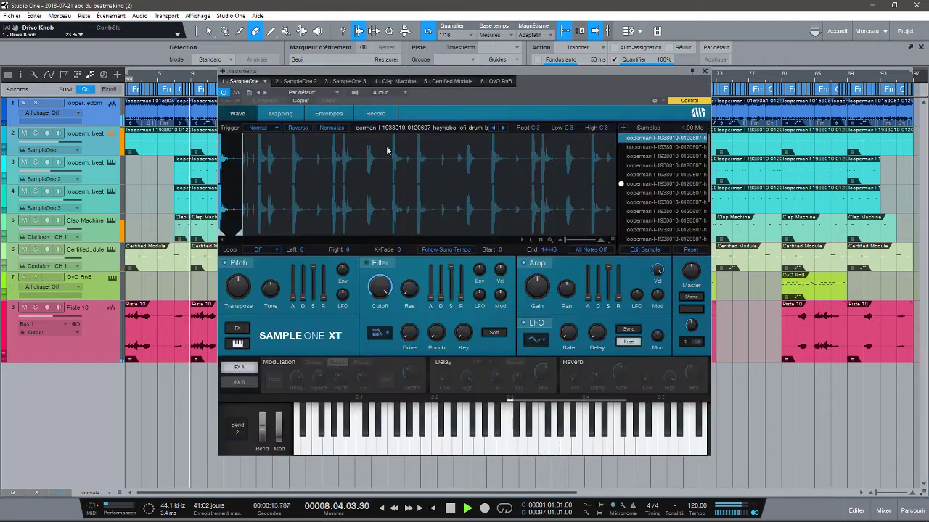
click(296, 82)
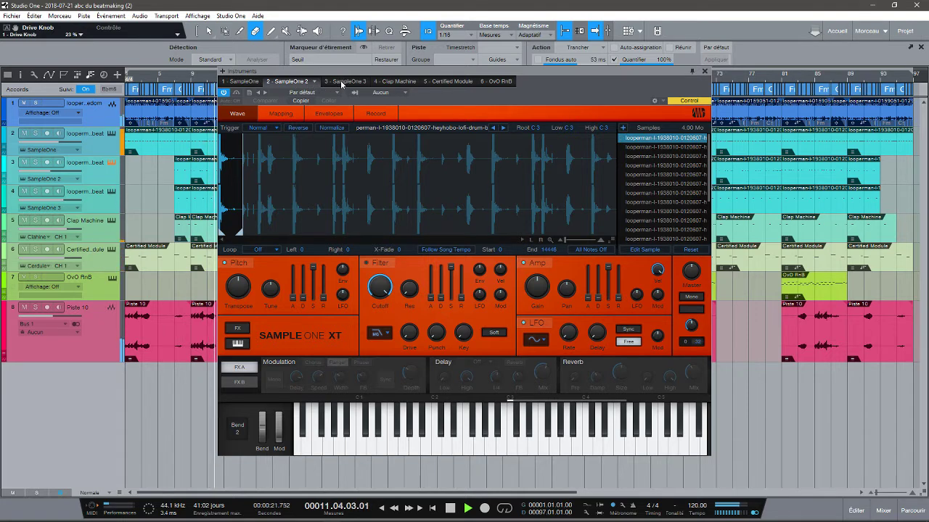
click(243, 81)
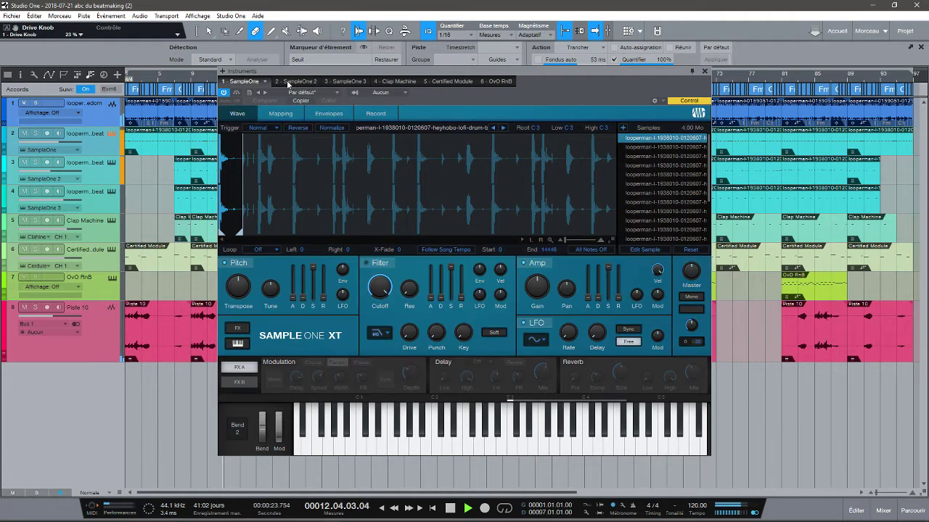
click(287, 82)
click(337, 82)
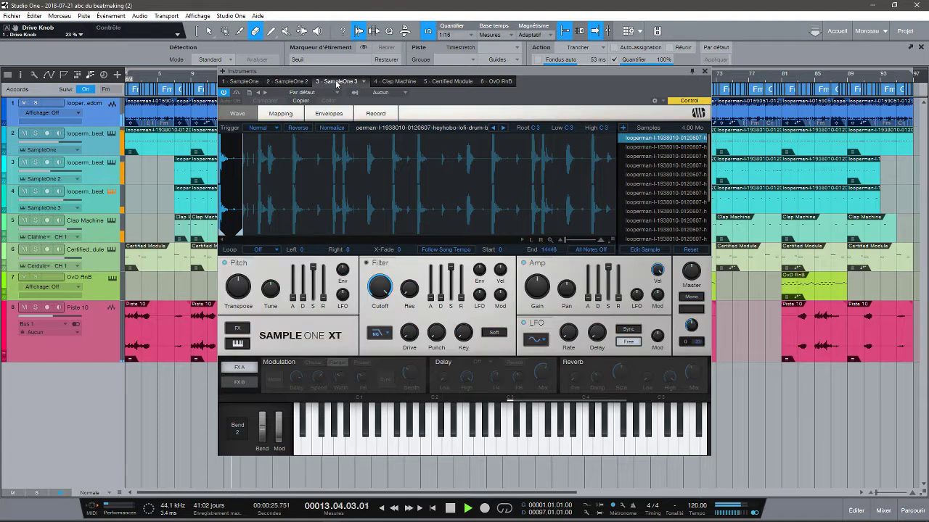
click(403, 81)
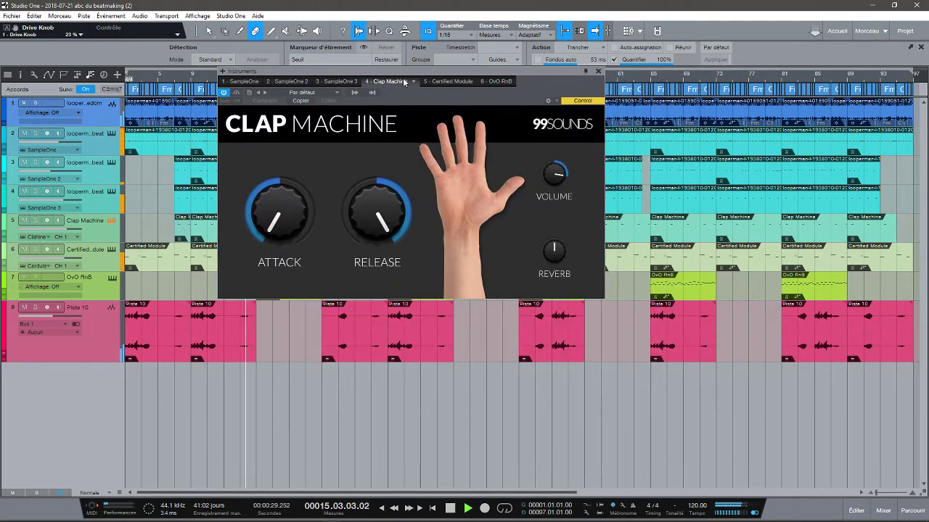
click(443, 81)
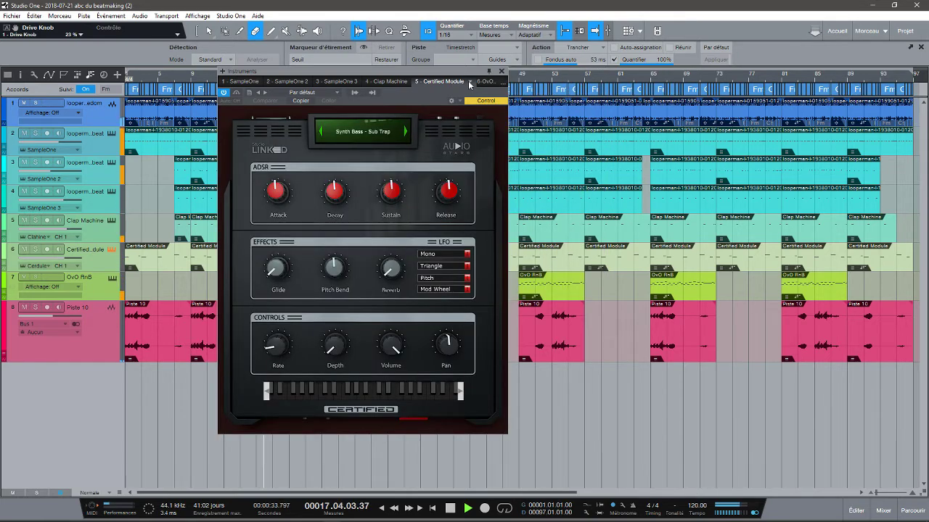
click(493, 81)
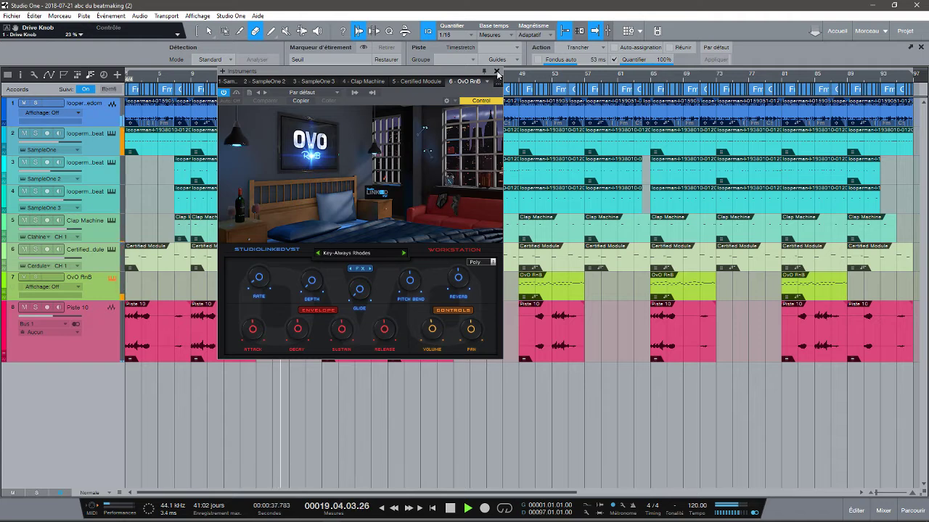
click(497, 72)
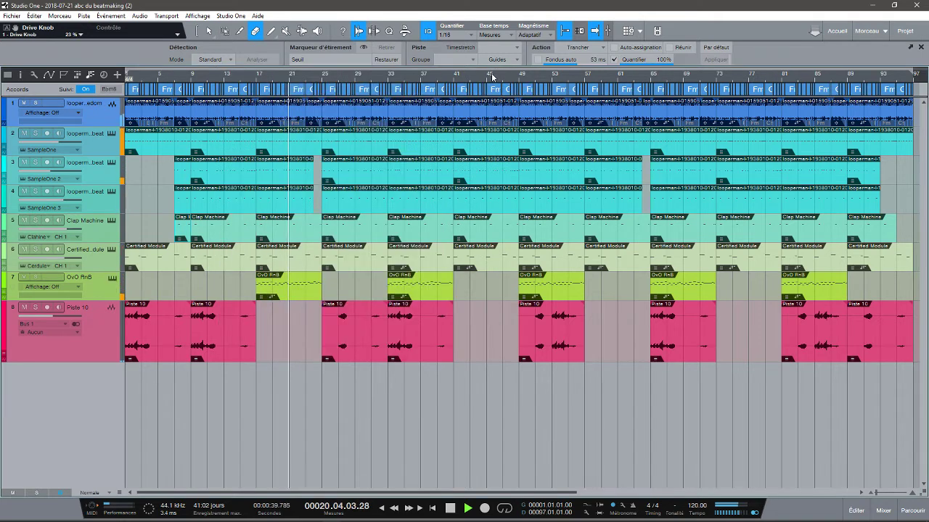
Show the mixer again, detach it into its own window and maximize it
click(882, 510)
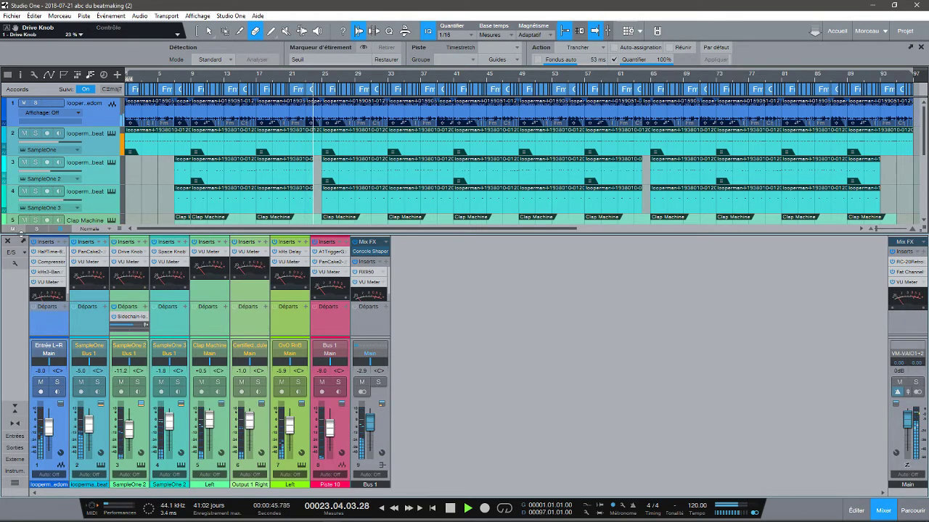
click(22, 242)
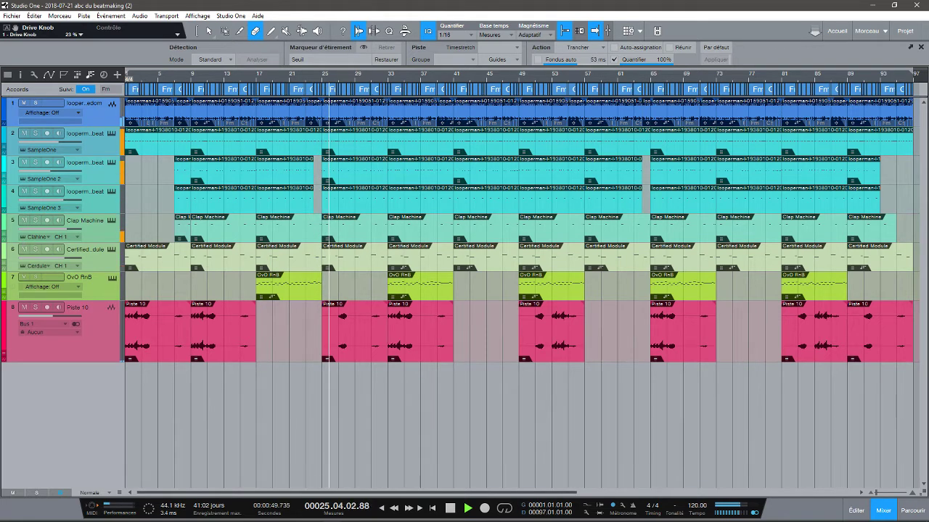
drag(928, 77, 561, 106)
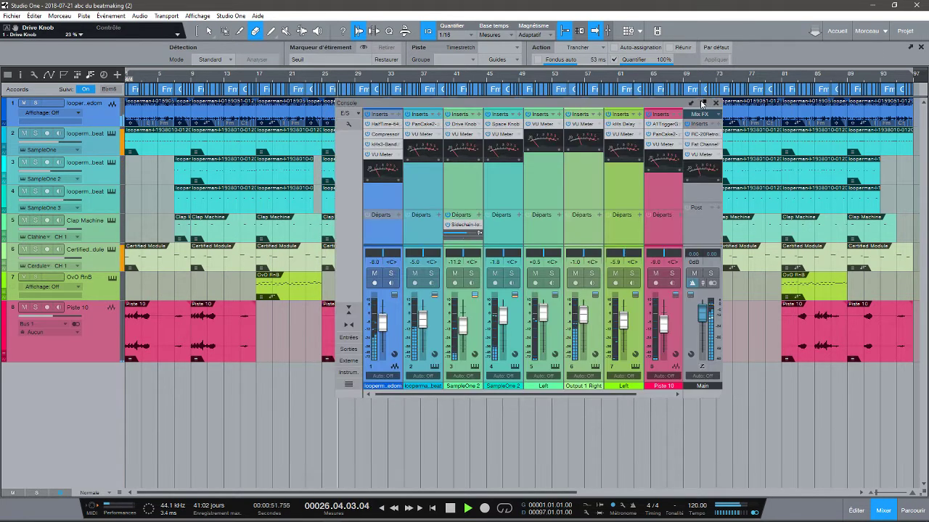
click(702, 104)
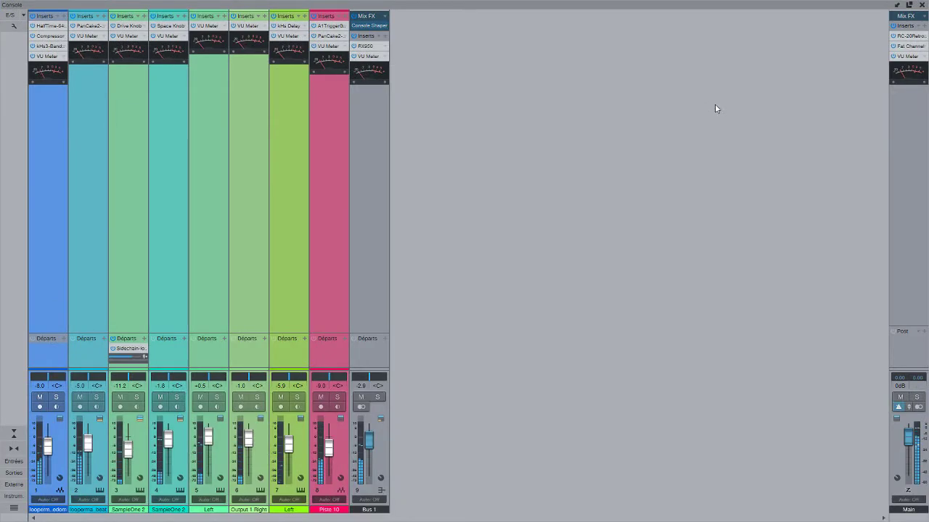
Review the piano loop channel's inserts: HalfTime, Compressor, kHs 3-Band EQ and VU Meter
click(54, 27)
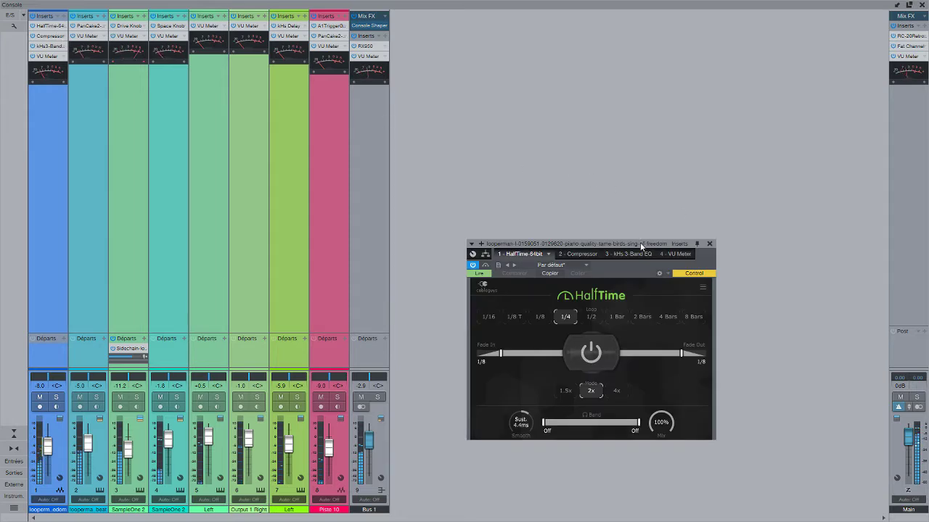
drag(640, 242, 647, 97)
click(591, 110)
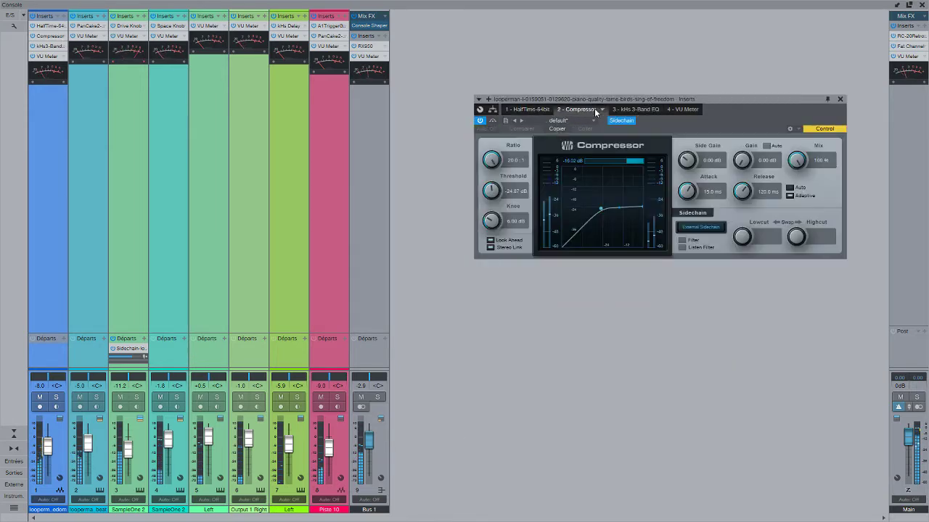
click(631, 109)
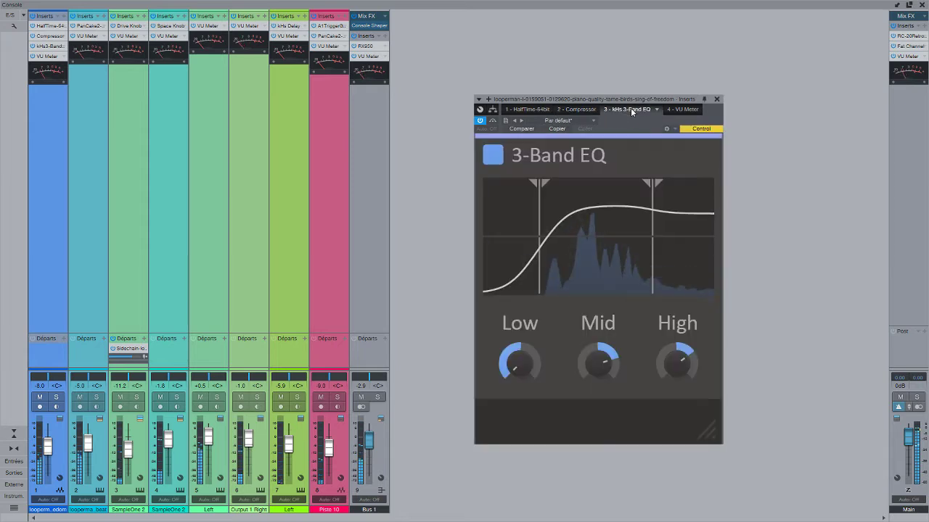
click(680, 109)
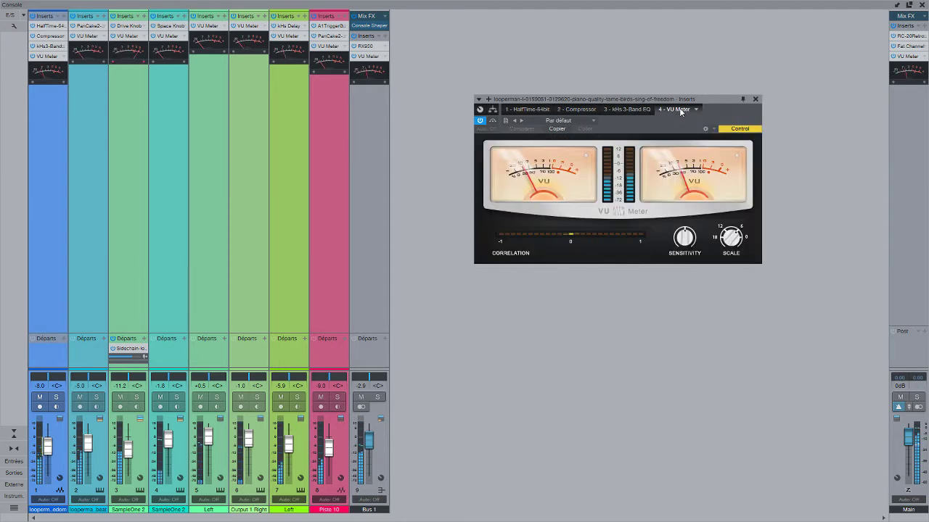
Review the inserts on the three SampleOne drum channels: PanCake2, Drive Knob and Space Knob, each with its VU Meter
click(88, 26)
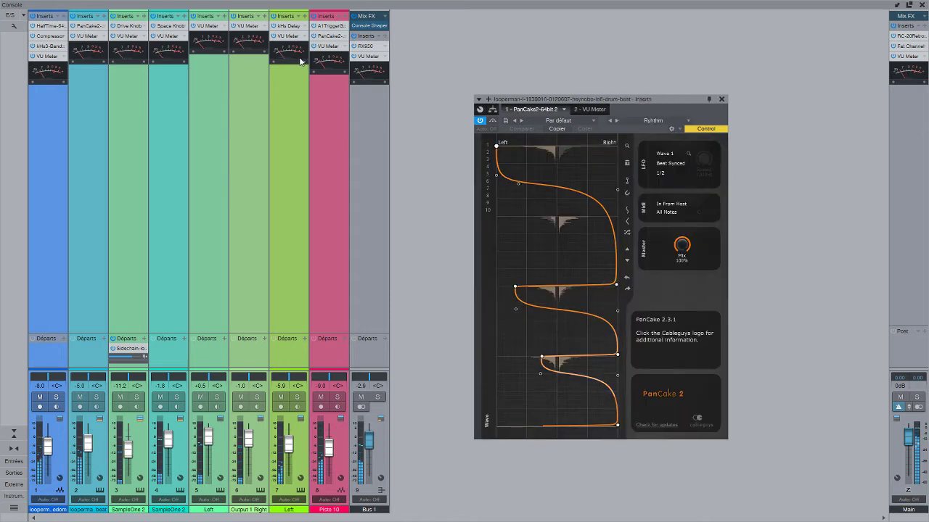
click(601, 109)
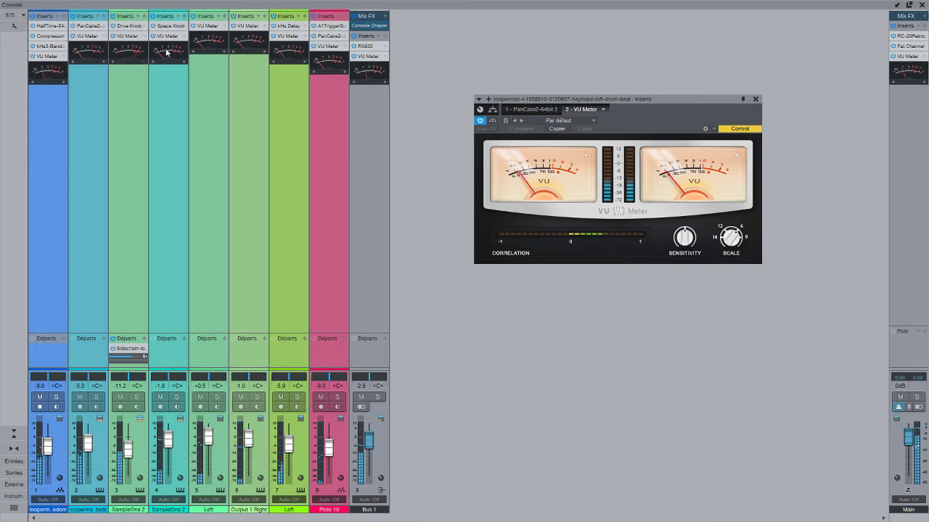
click(133, 27)
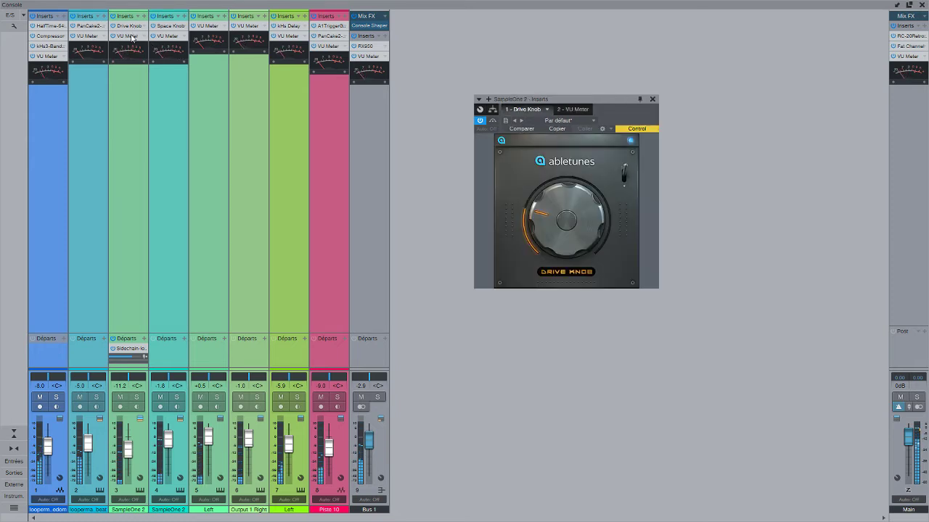
click(131, 38)
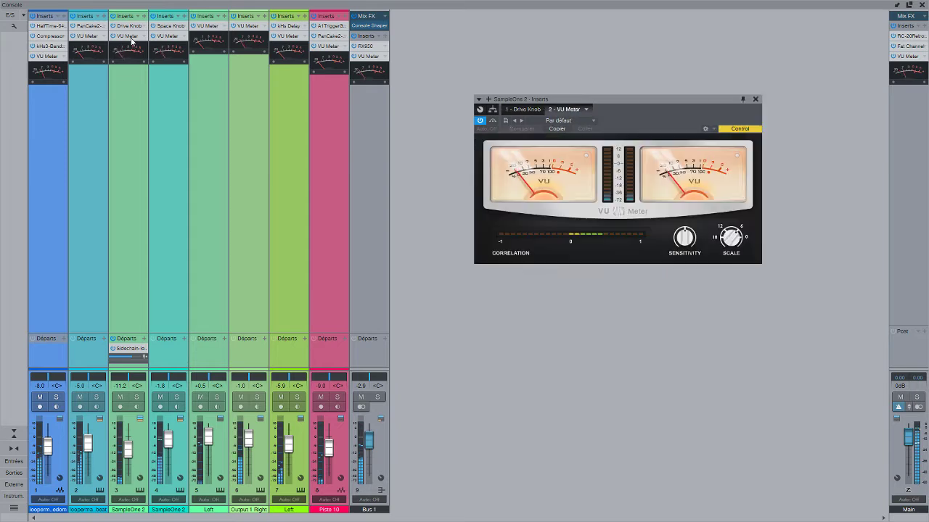
click(173, 27)
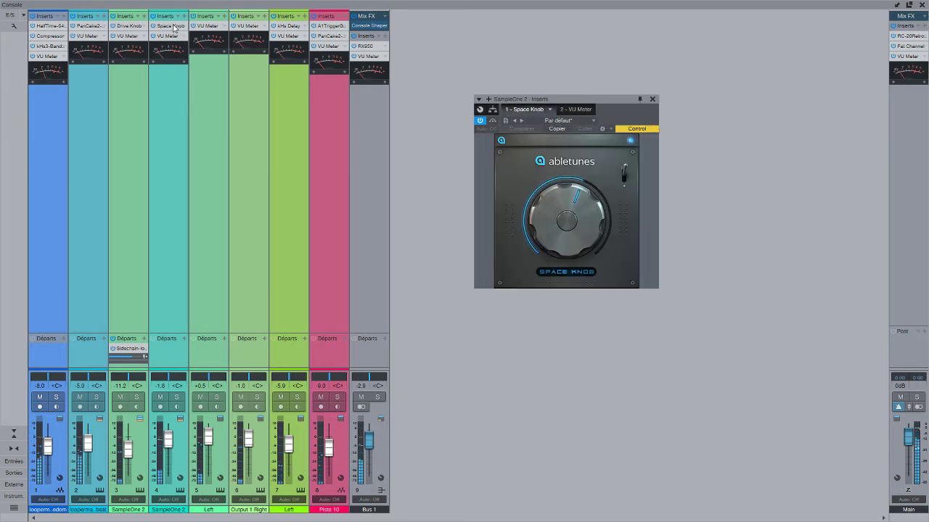
click(170, 37)
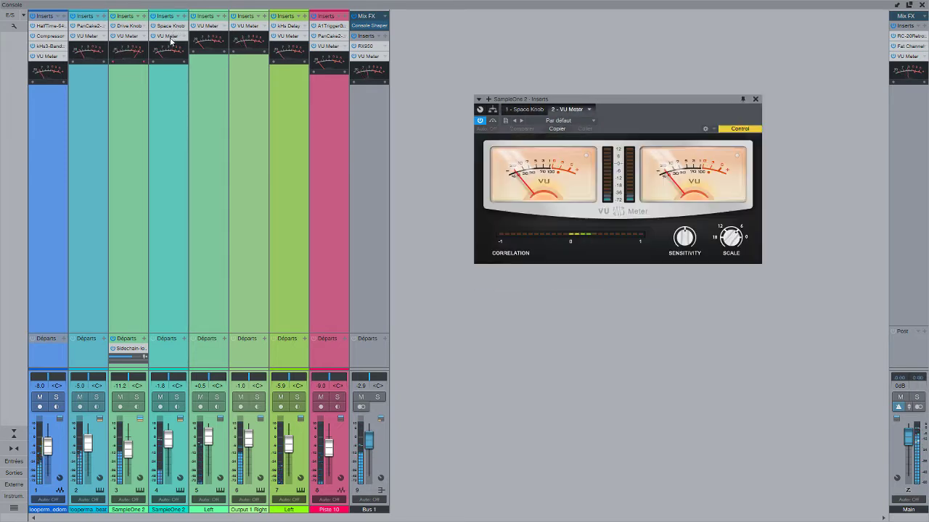
Inspect the VU Meter on the Clap Machine channel and the kHs Delay and VU Meter on the OvO RnB channel
click(218, 29)
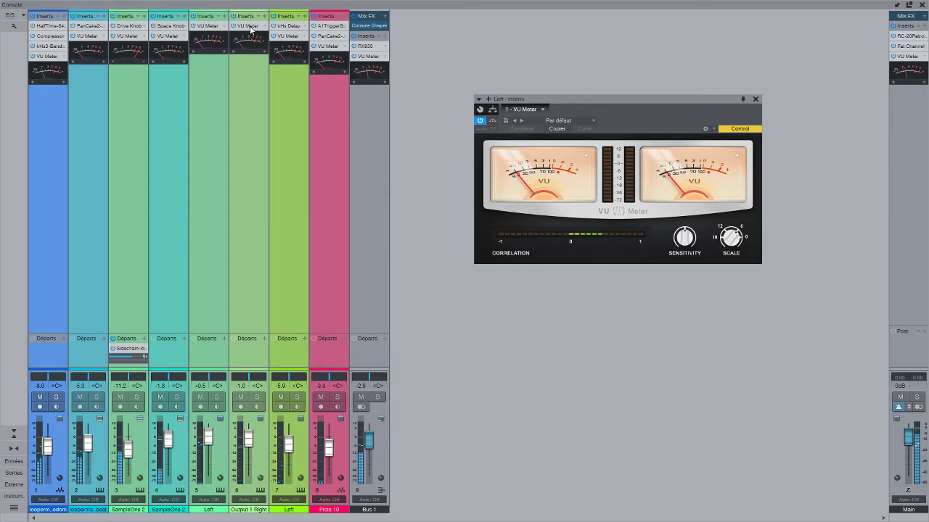
click(289, 27)
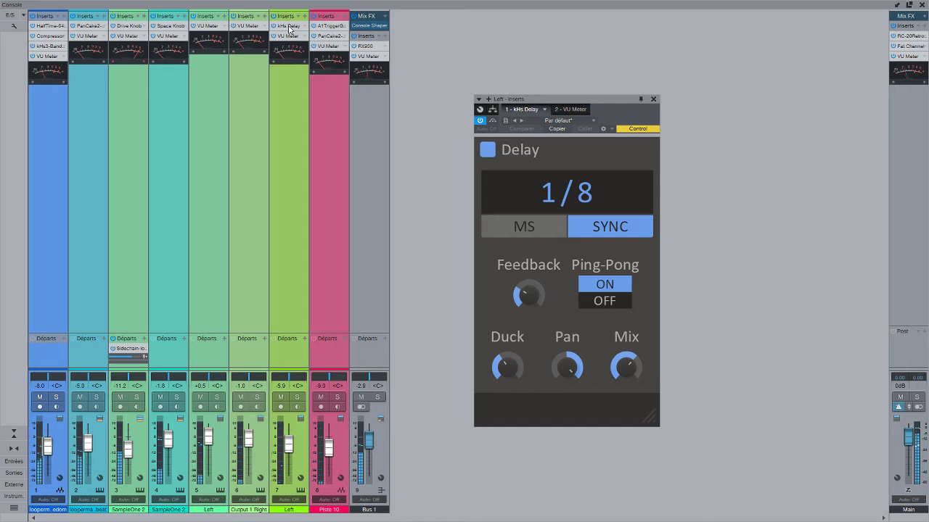
click(289, 37)
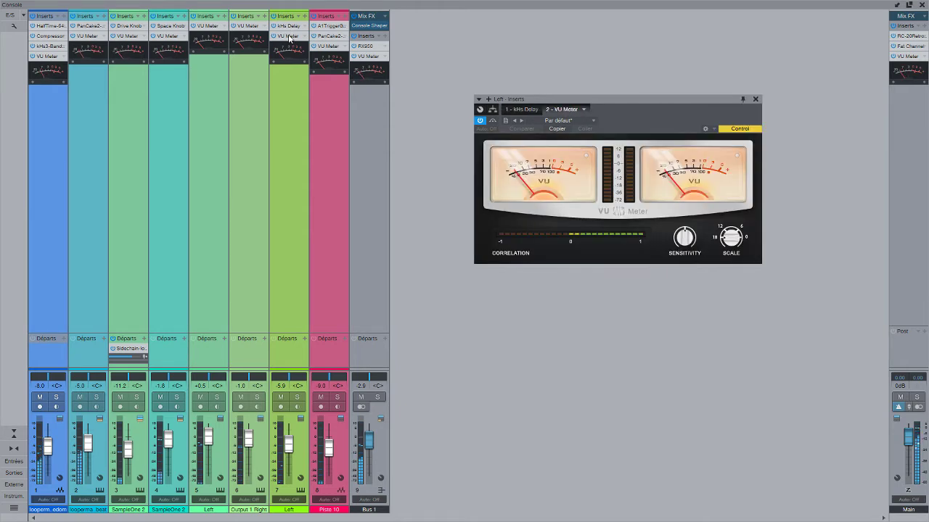
Inspect A1TriggerGate and PanCake2 on the Piste 10 channel and the RX950 converter on Bus 1
click(327, 27)
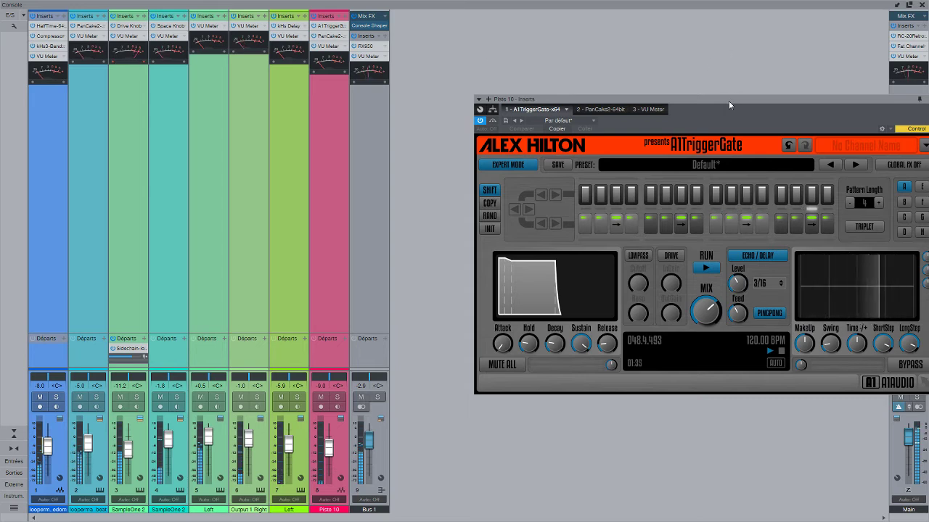
drag(728, 101, 668, 88)
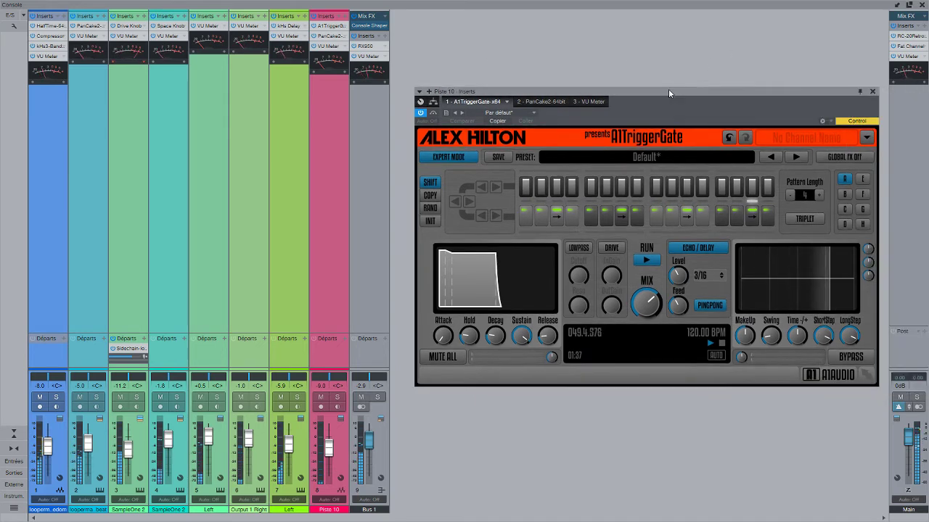
click(326, 36)
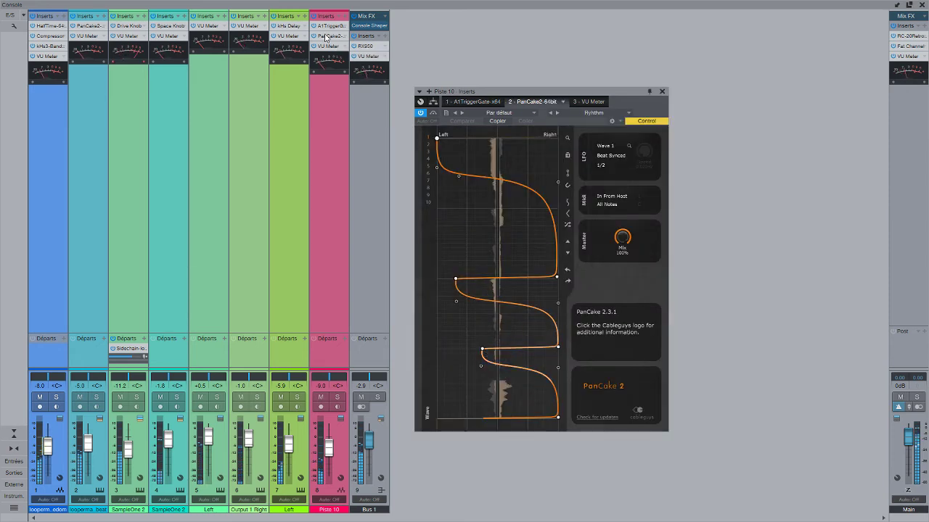
click(371, 47)
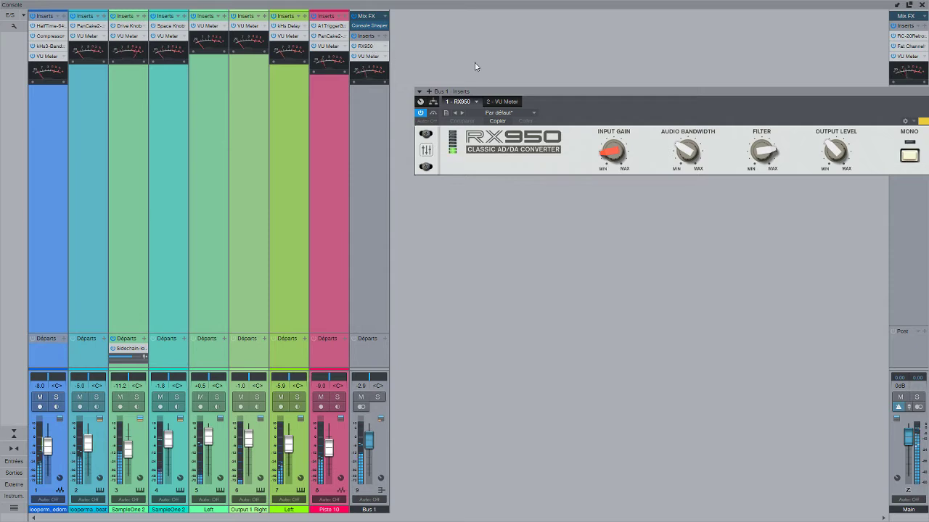
drag(623, 93, 545, 105)
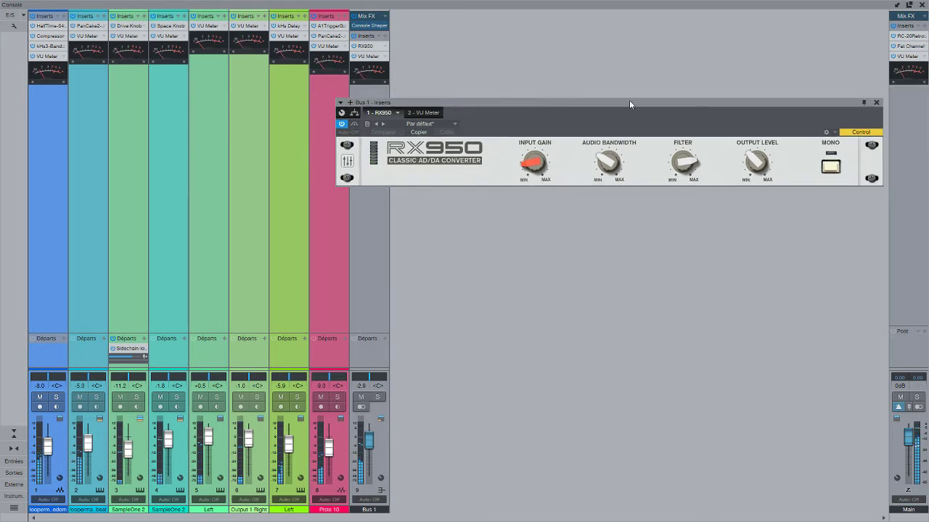
Inspect RC-20 Retro Color and Fat Channel on the Main output, expanding Fat Channel to show all its processing sections
click(909, 37)
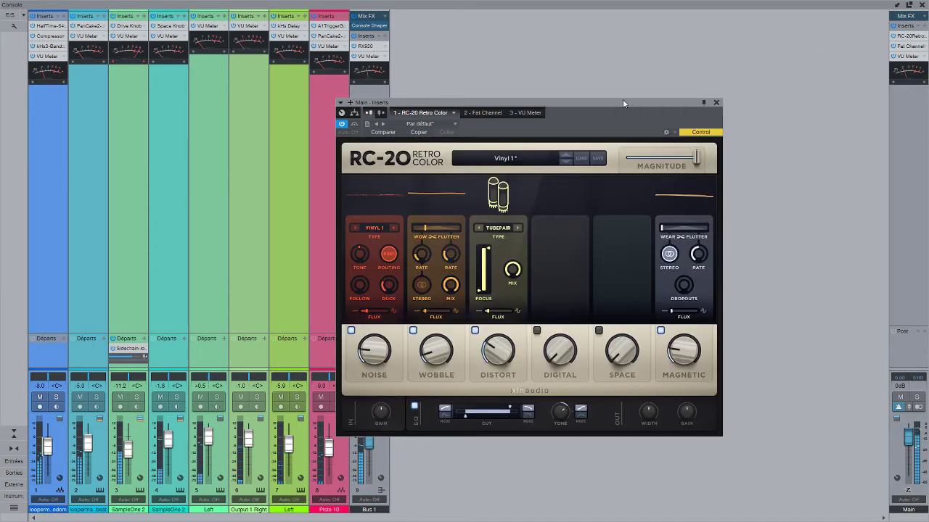
drag(622, 100, 683, 98)
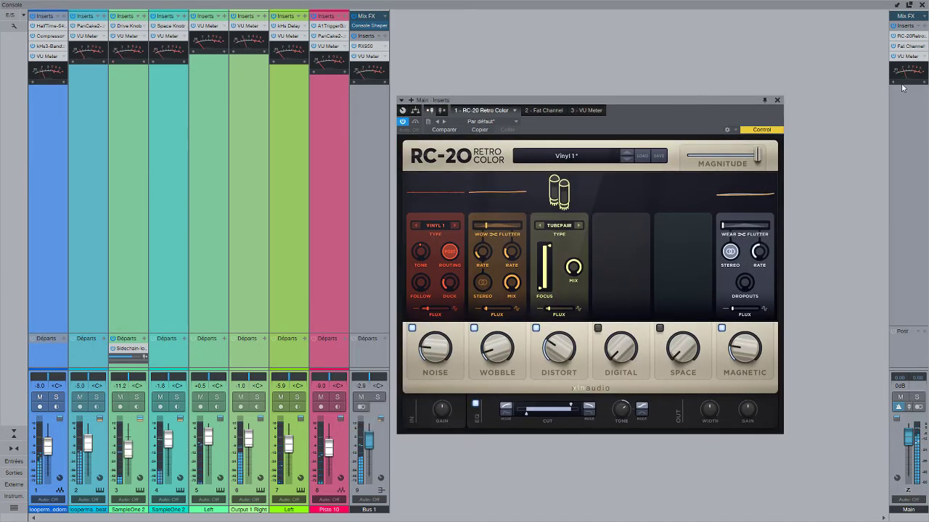
click(911, 47)
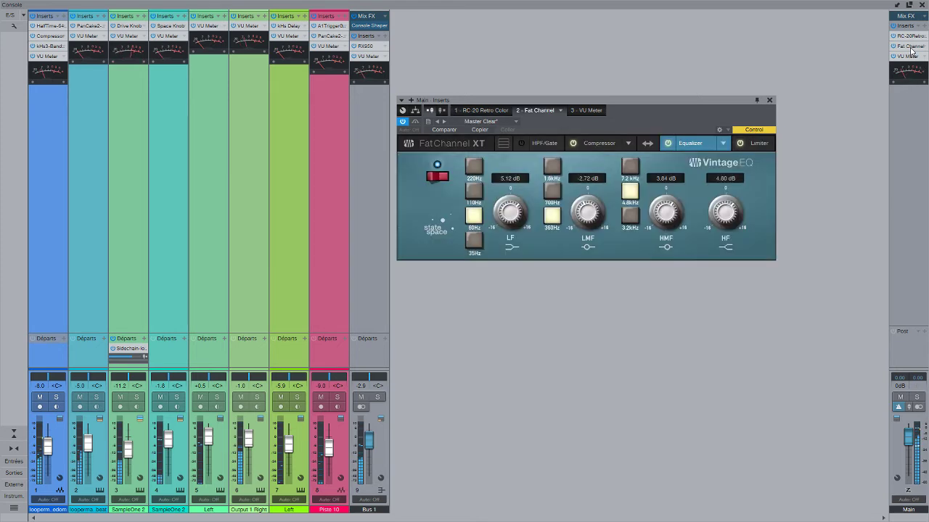
click(503, 144)
drag(680, 99, 688, 48)
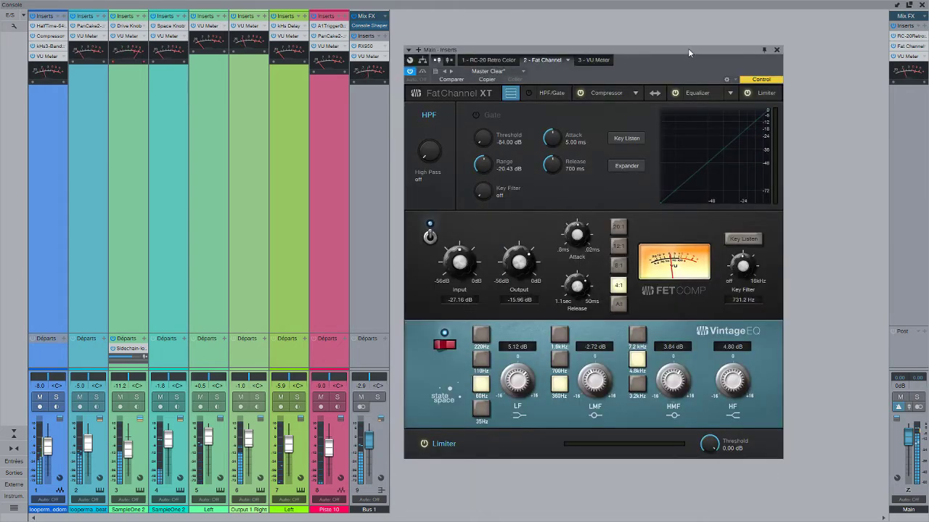
Inspect the VU Meter on the Main output, close its inserts window, and dock and hide the console to show the full arrangement
click(909, 57)
click(909, 58)
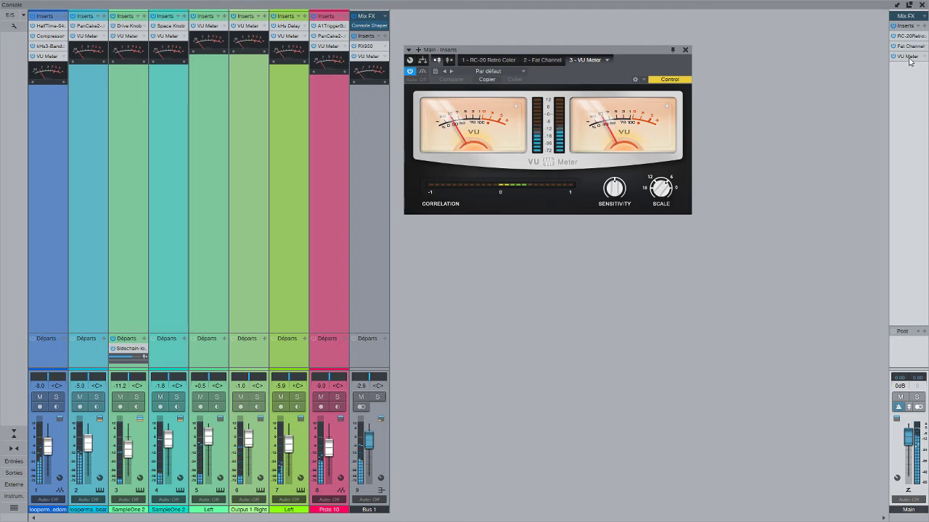
click(908, 6)
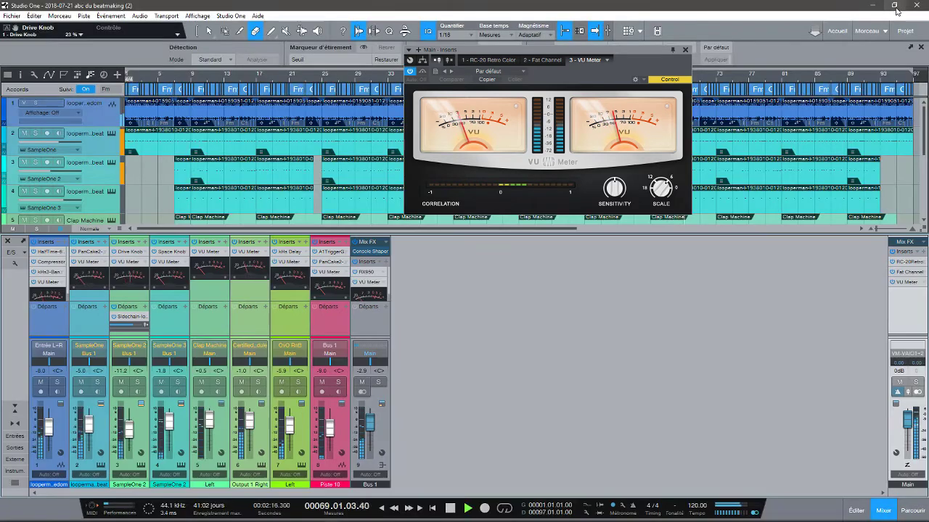
click(685, 50)
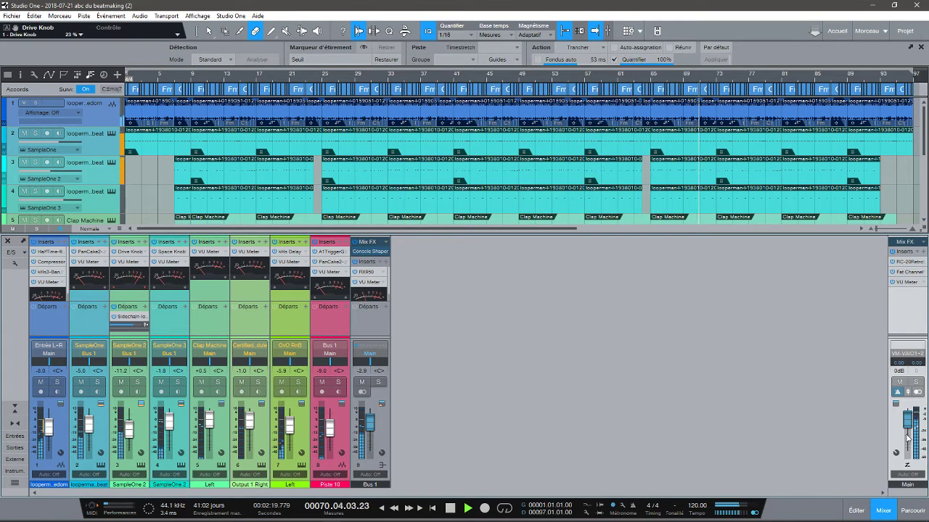
click(887, 511)
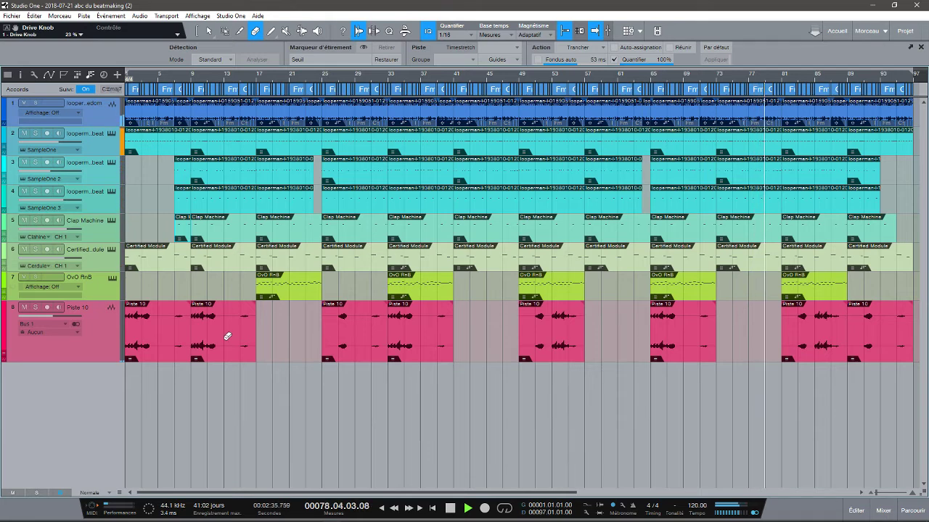
View the OvO RnB instrument and the first SampleOne, examining its F3 drum slice in the waveform and the key mapping of the slices
click(113, 280)
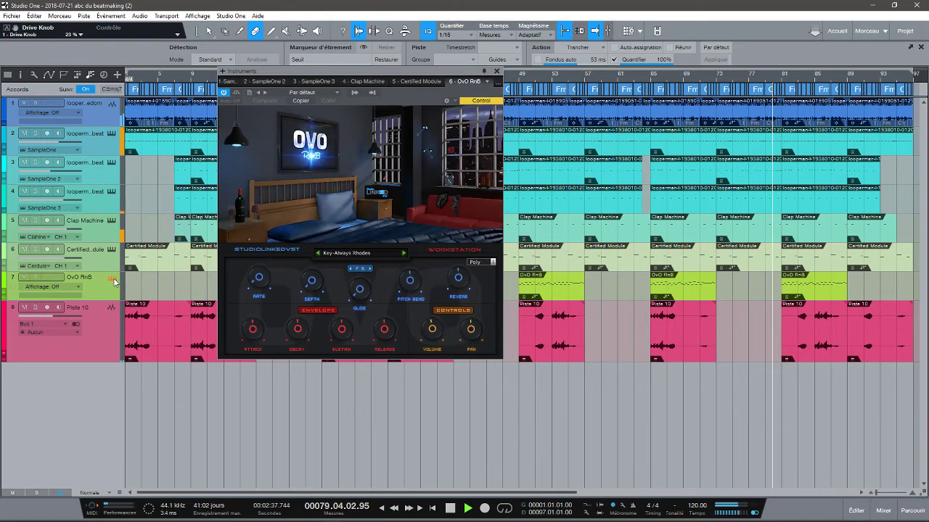
click(233, 81)
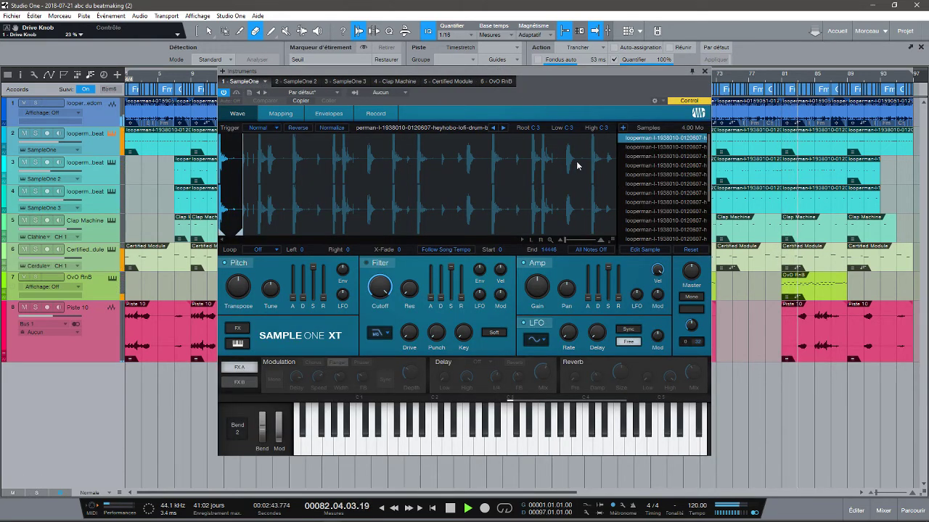
click(651, 185)
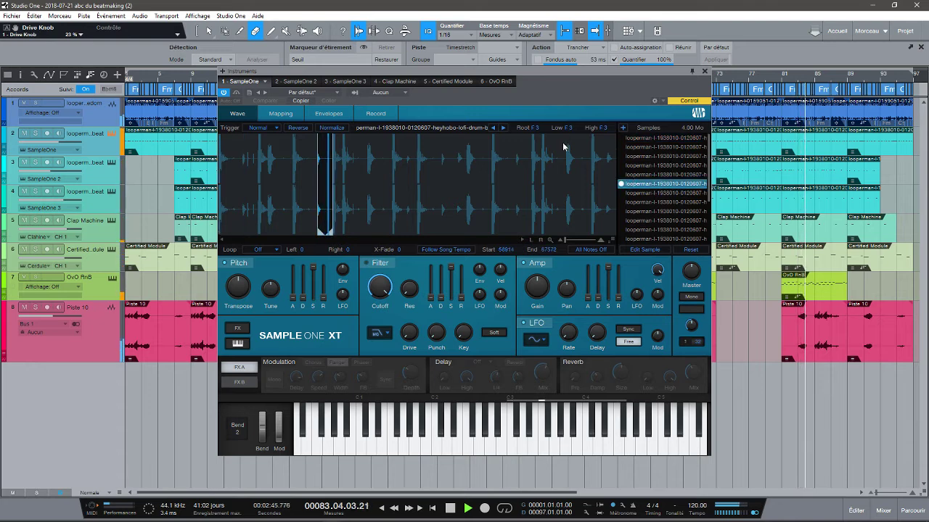
click(291, 116)
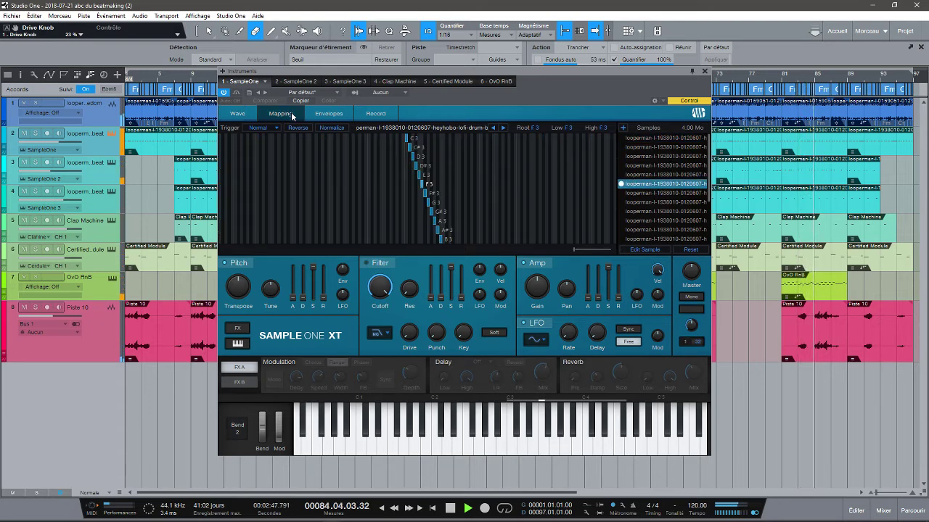
click(251, 117)
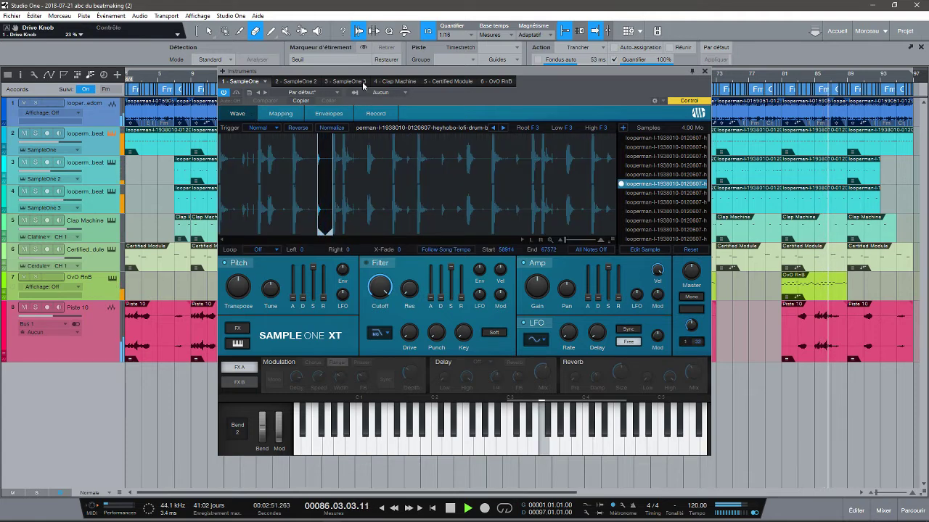
Examine the F#3 and C3 drum slices in the waveform of SampleOne 2
click(296, 81)
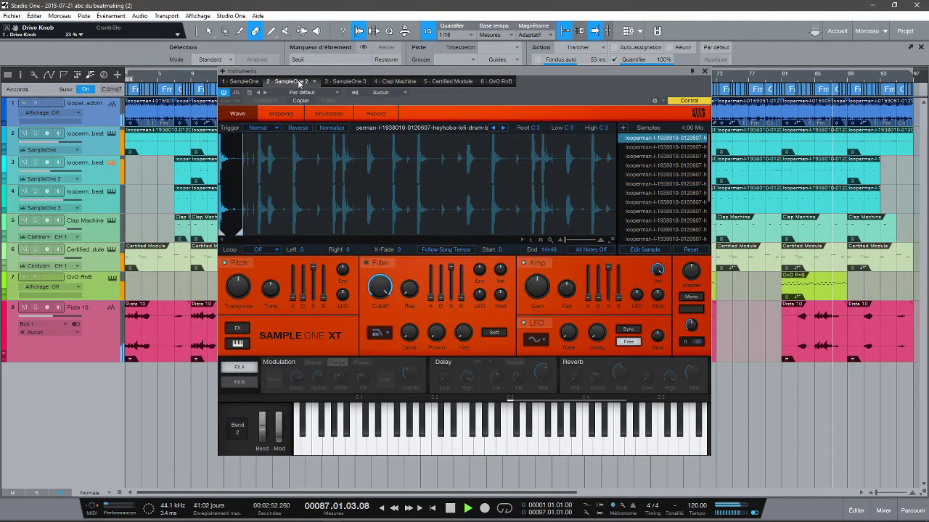
click(649, 194)
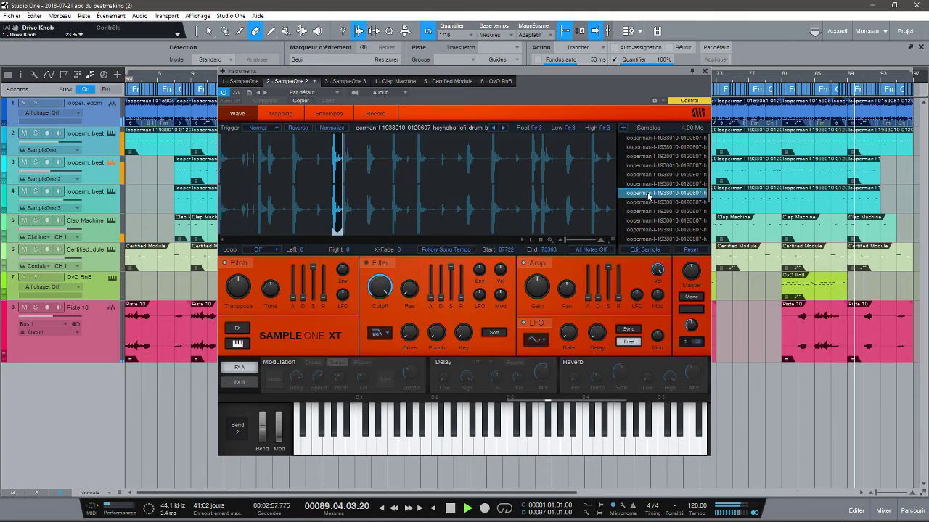
click(663, 137)
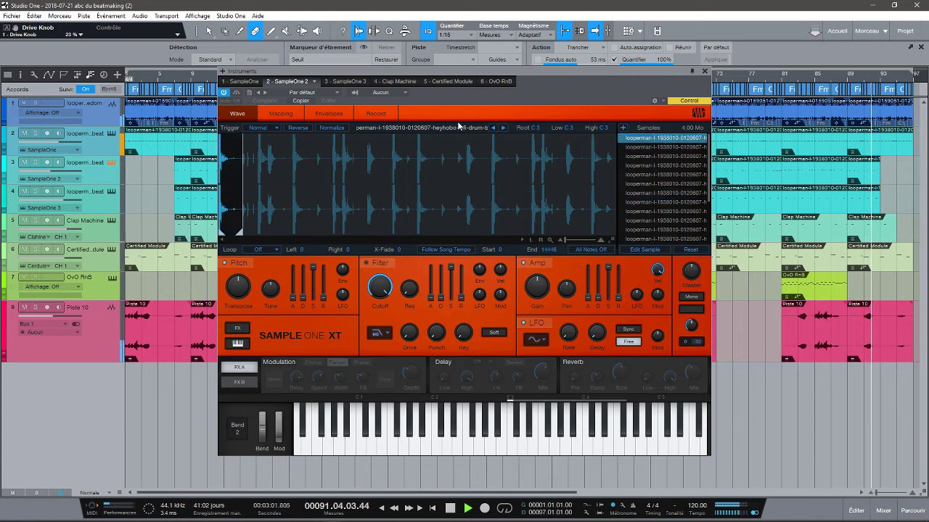
View the SampleOne 3 and Certified Module instruments, and stop playback at the end of the song
click(345, 80)
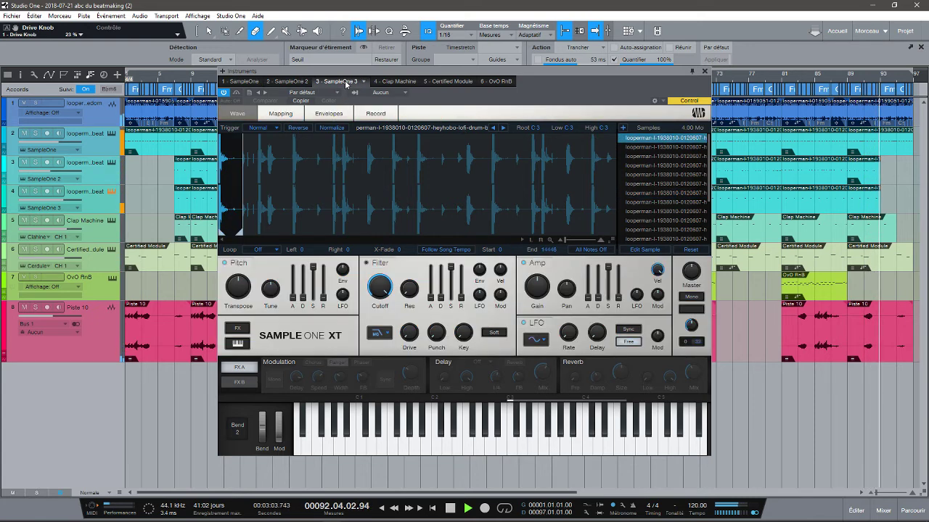
click(463, 81)
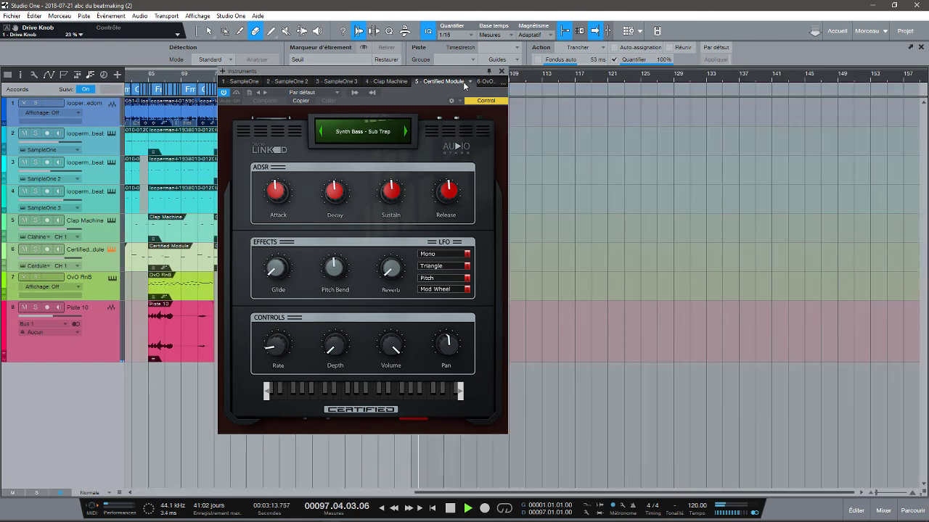
key(space)
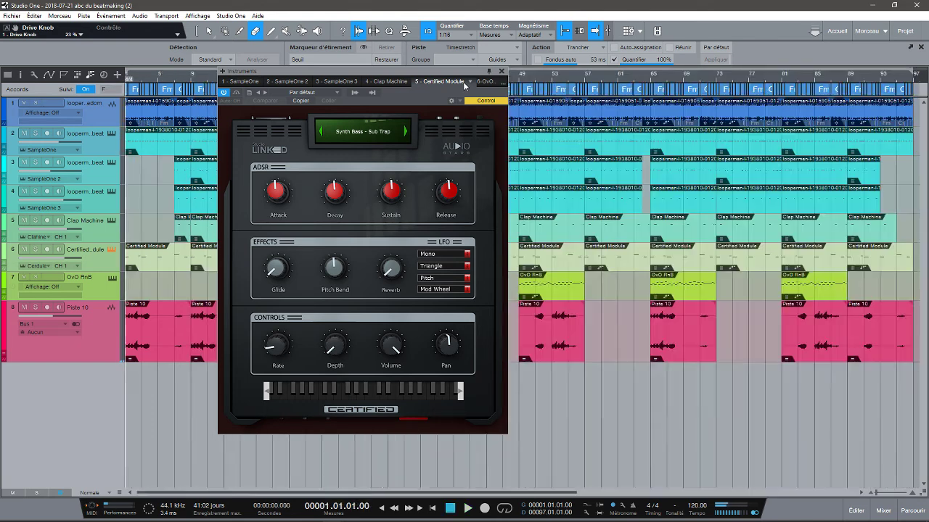